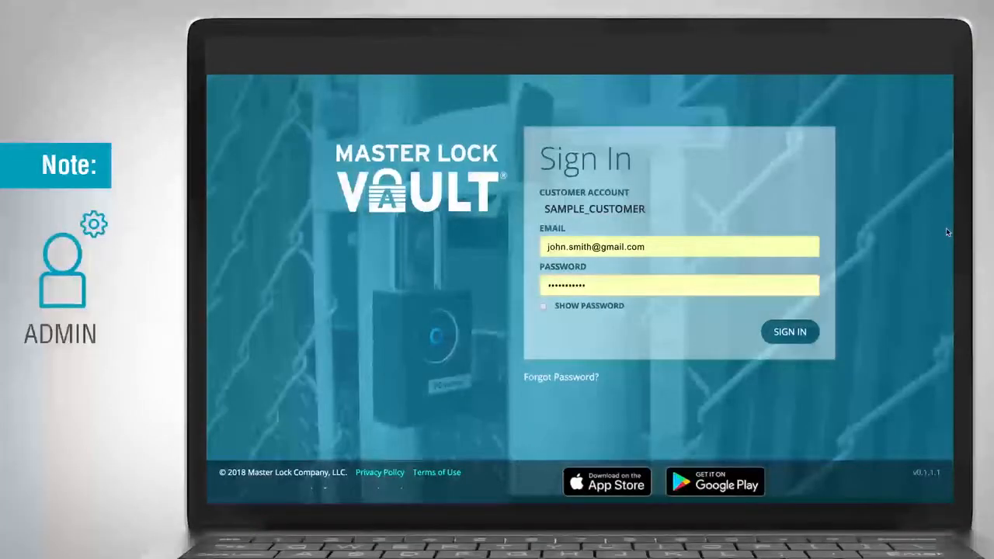
Sign in and rename Group 1 to 'Technicians Group' from the Groups list.
click(789, 330)
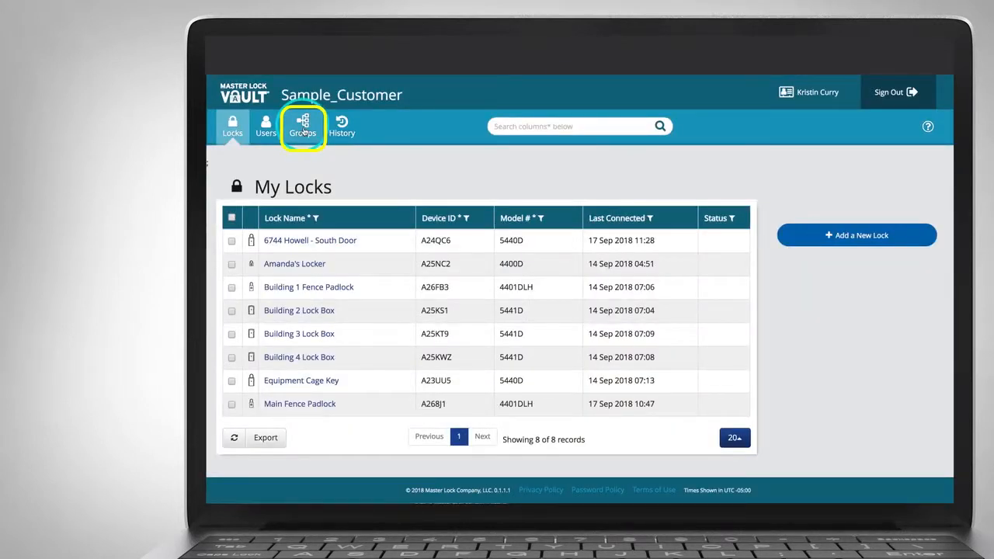
click(303, 130)
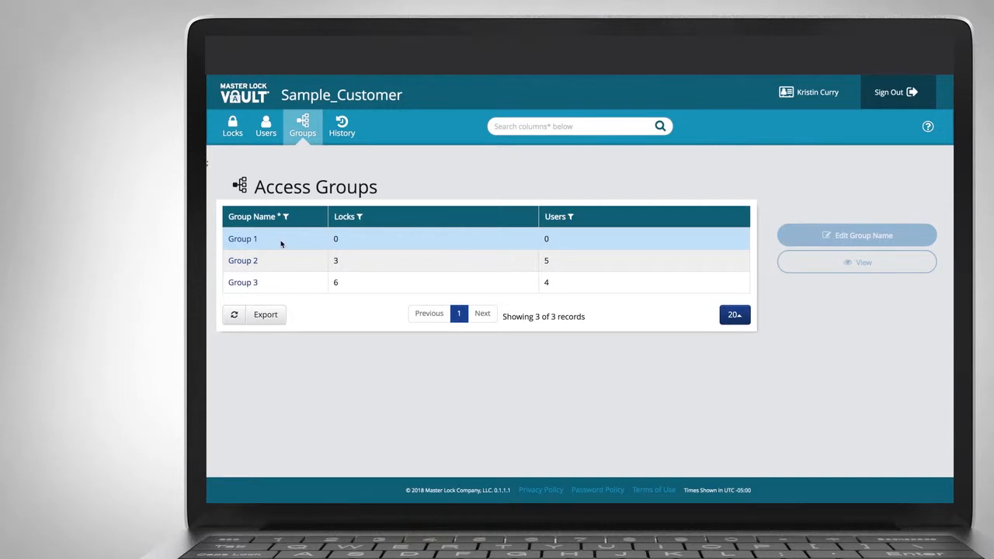
double_click(283, 244)
drag(308, 198, 262, 197)
text(Technicians Group)
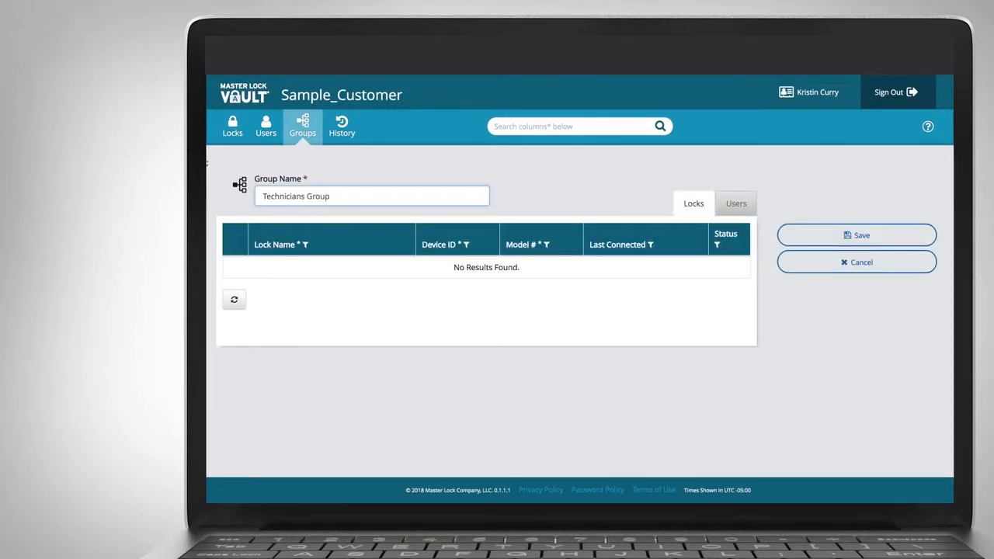
click(804, 236)
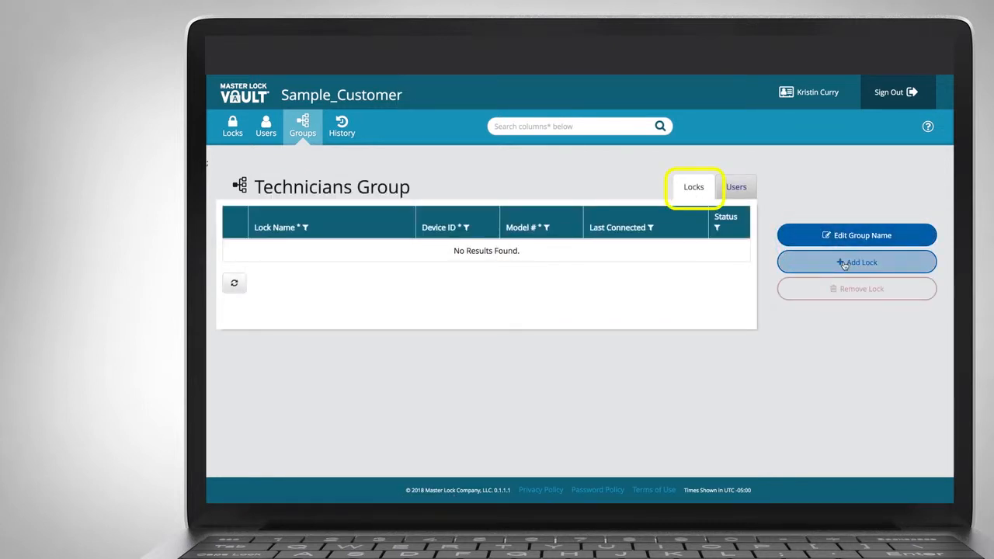
Add every lock in the list to Technicians Group, then select A25NC2 for removal.
click(844, 264)
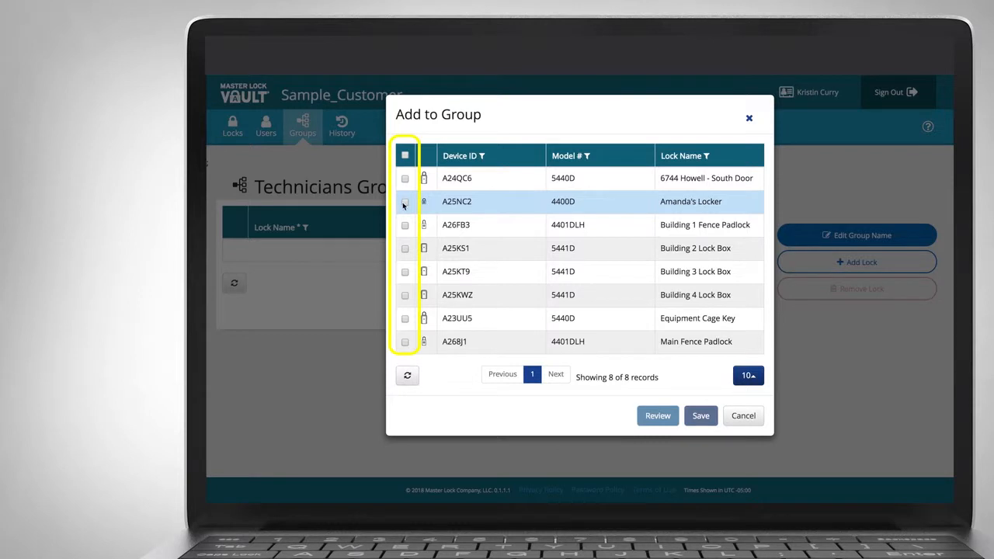
click(404, 202)
click(405, 225)
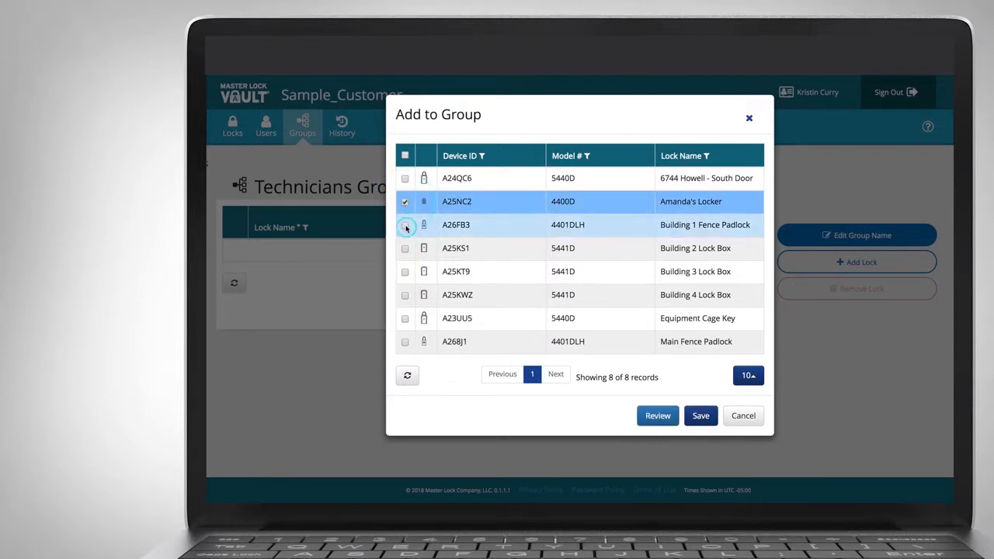
click(404, 248)
click(405, 155)
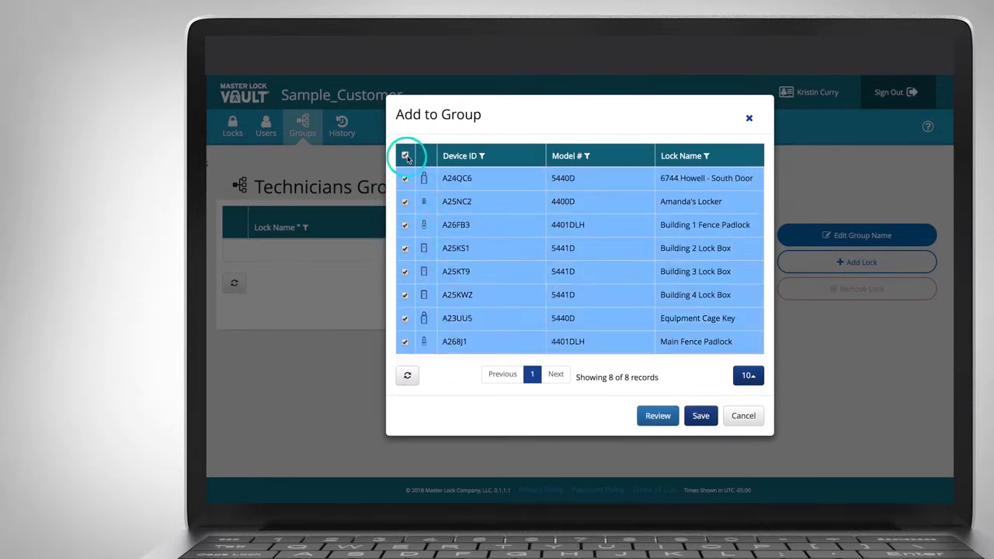
click(707, 421)
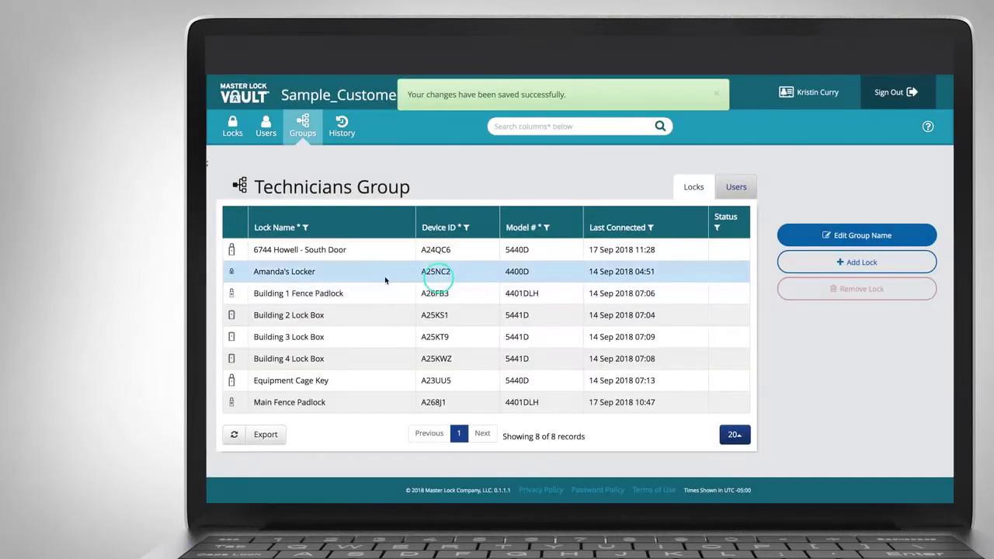
click(385, 275)
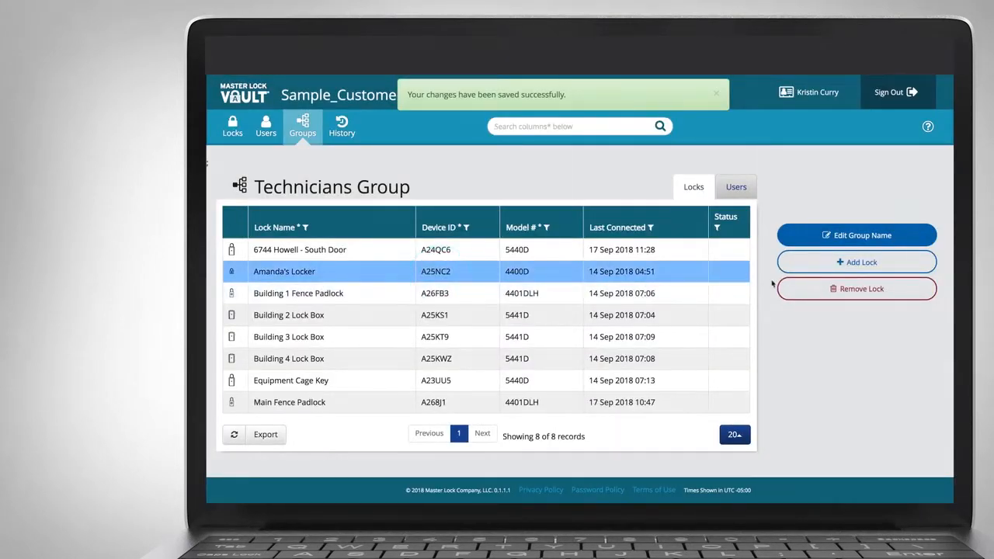
Remove lock A25NC2 (Amanda's Locker) from the group, leaving seven locks.
click(822, 290)
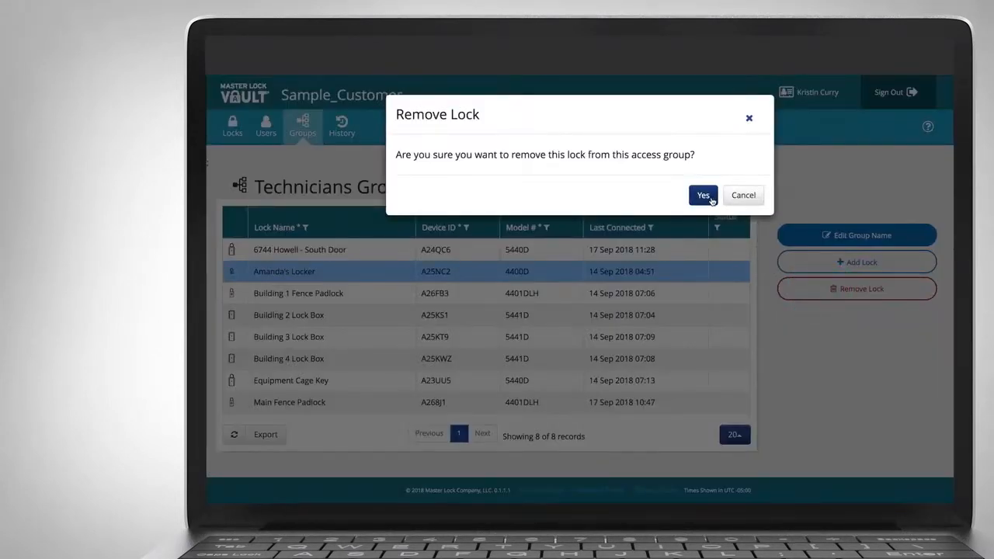
click(704, 197)
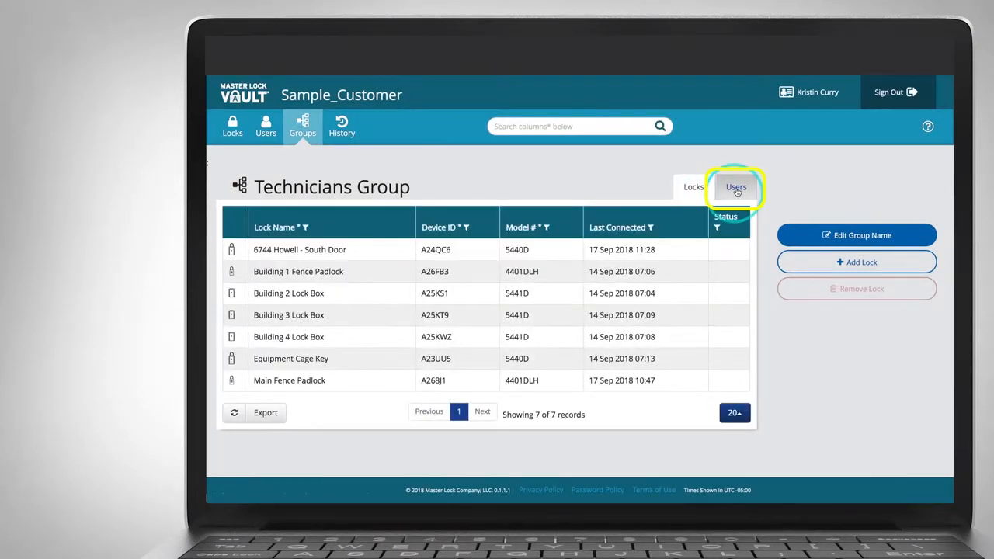
click(736, 189)
click(856, 268)
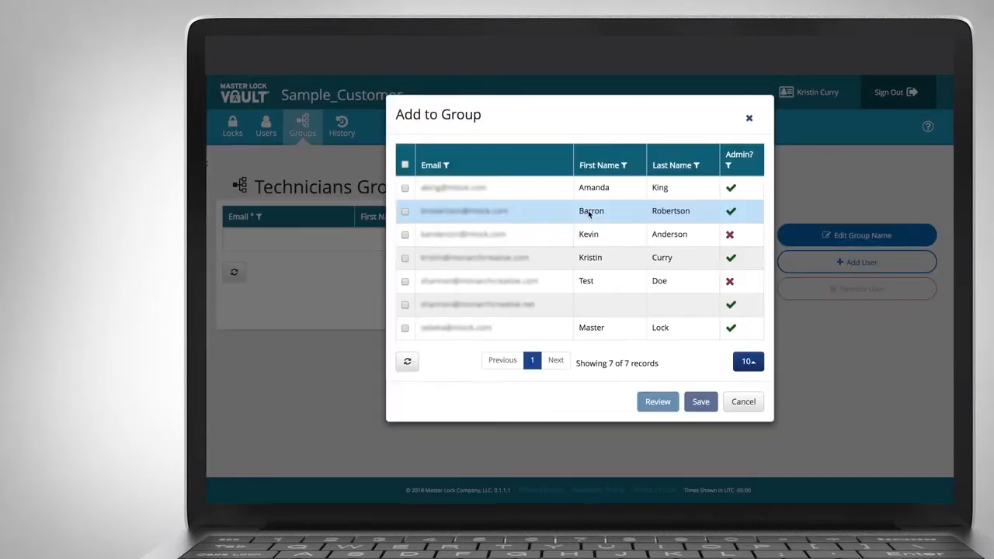
click(405, 212)
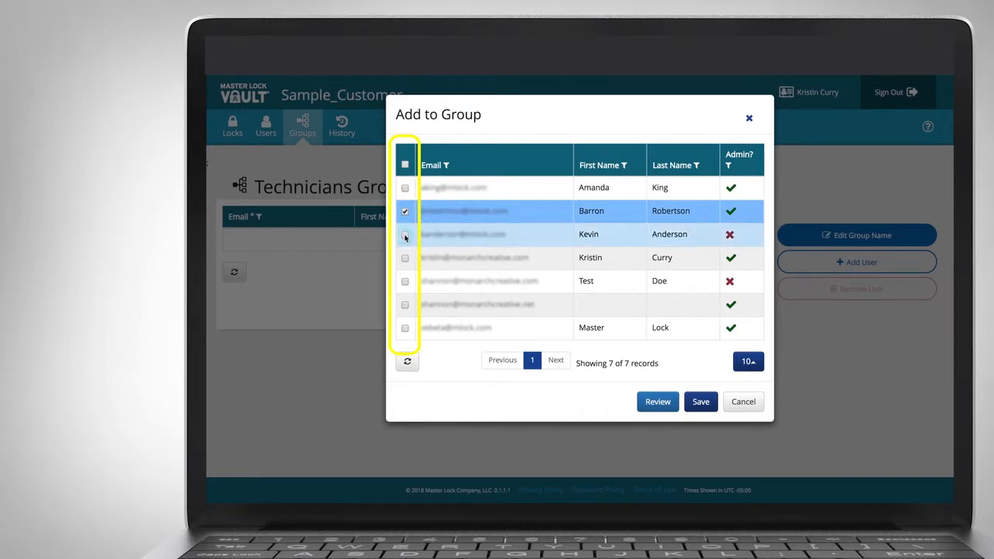
click(405, 235)
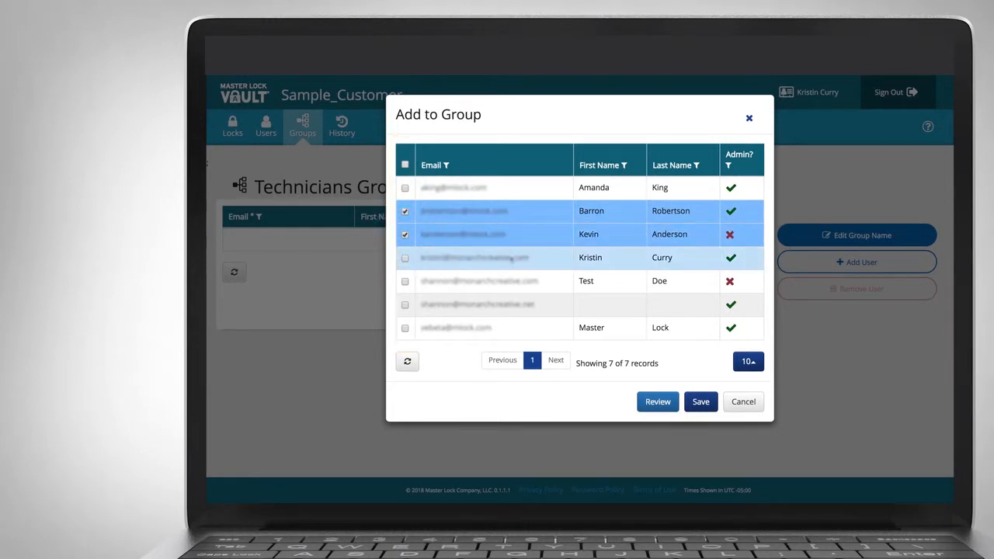
click(699, 402)
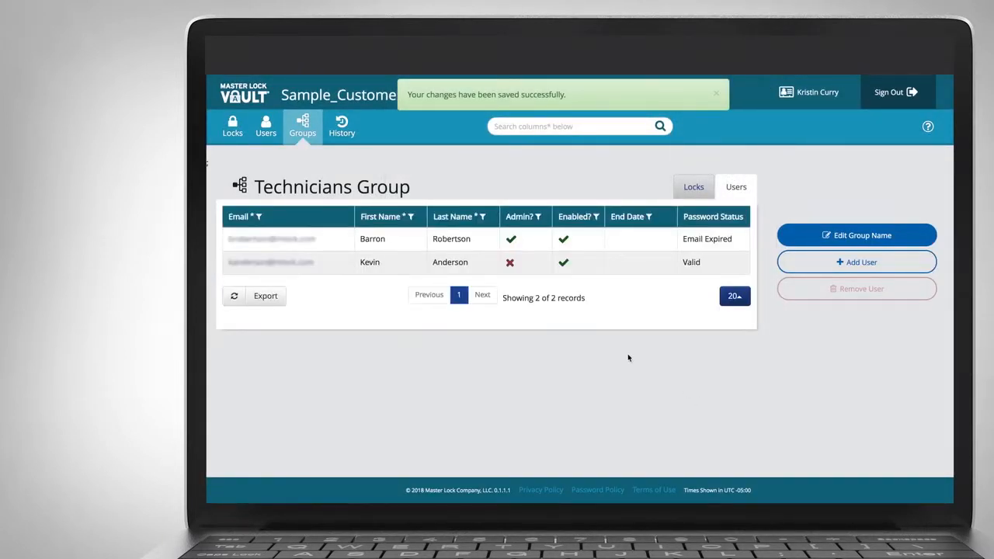
click(341, 242)
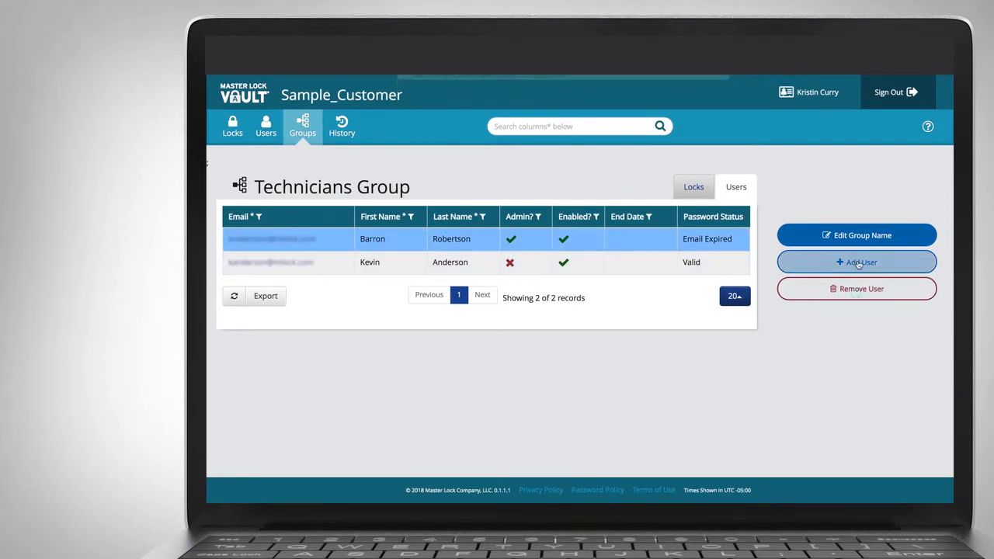
click(854, 290)
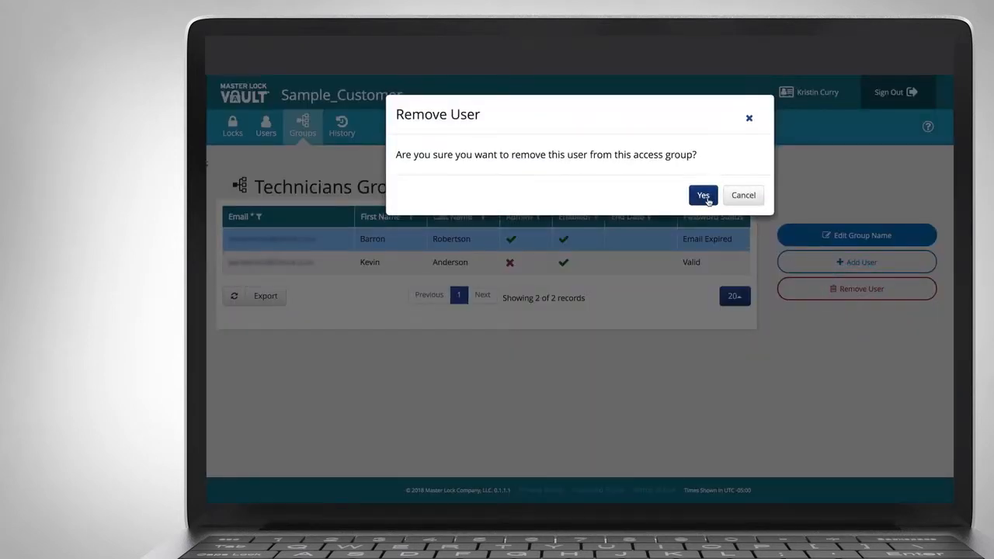
click(704, 195)
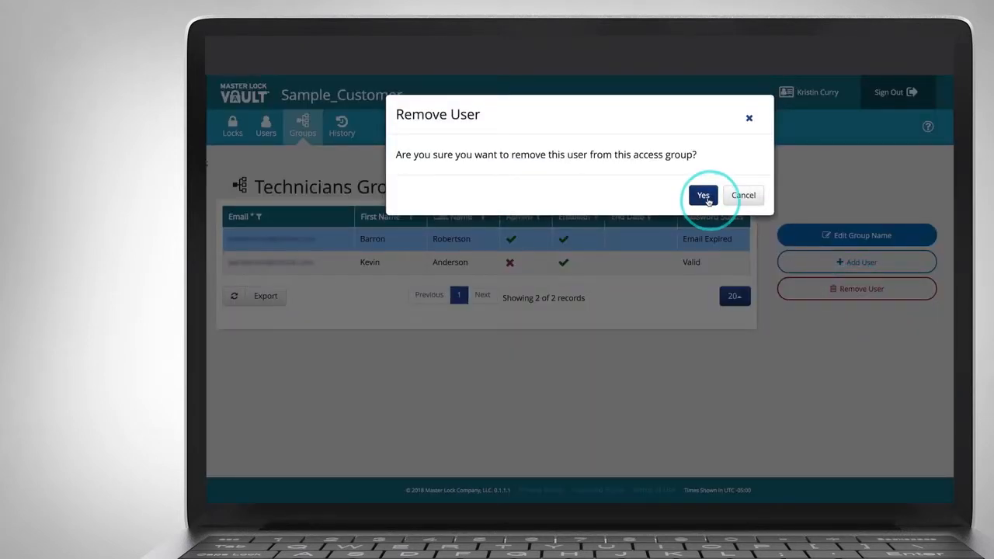